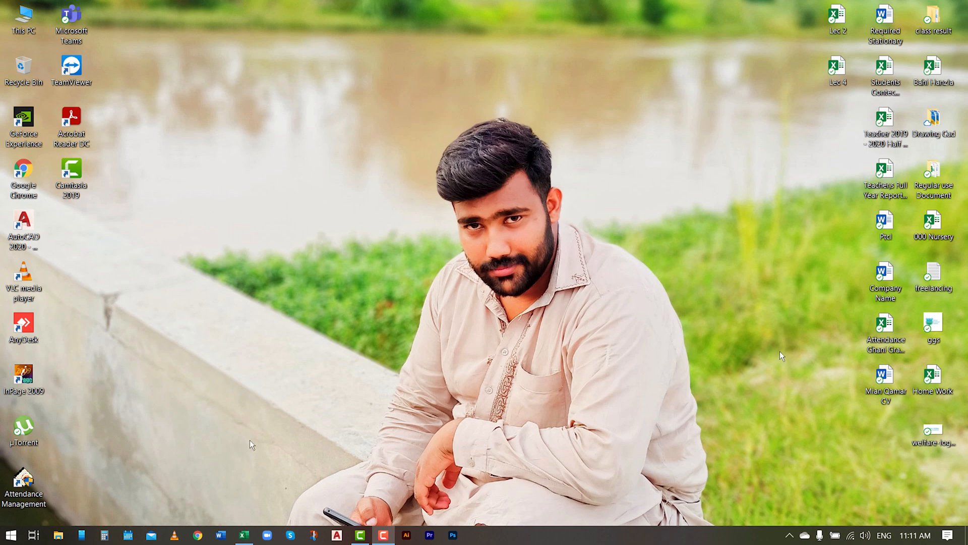
# Switch to the Excel workbook with the school marks and enter the header "Grade" in cell J2
pyautogui.click(244, 534)
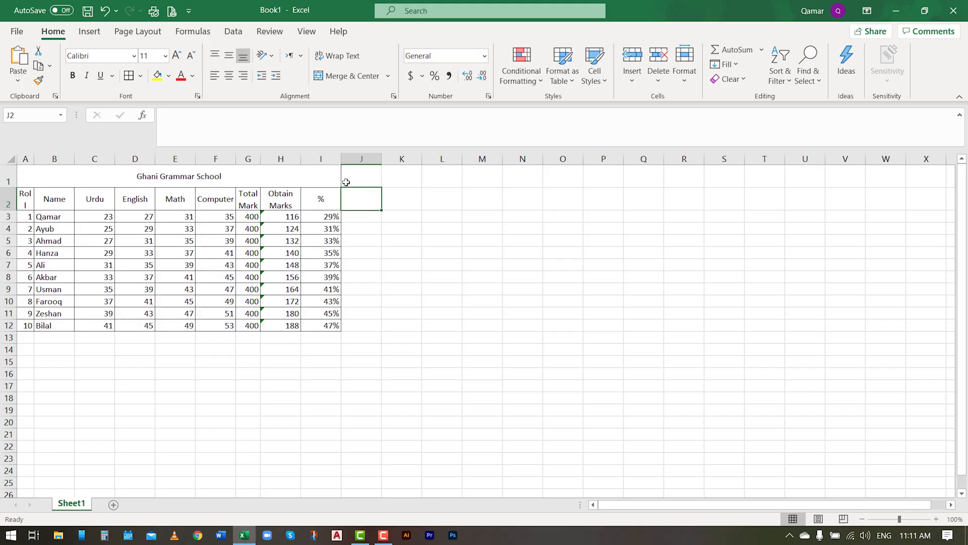
pyautogui.write('Grade')
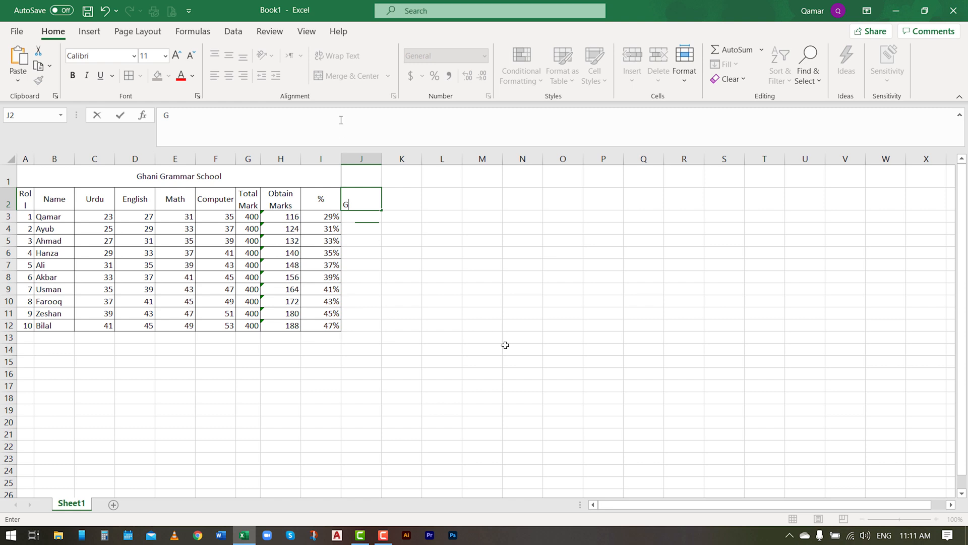
pyautogui.press('Return')
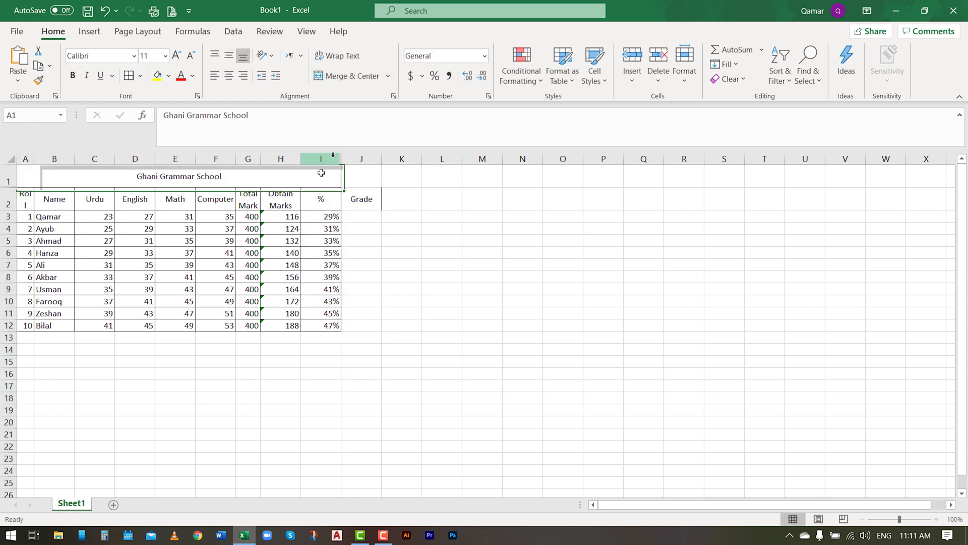
# Merge and center the "Ghani Grammar School" title across A1:J1 and apply borders to the table through column J
pyautogui.moveTo(331, 176)
pyautogui.mouseDown()
pyautogui.moveTo(356, 176)
pyautogui.moveTo(337, 174)
pyautogui.mouseUp()
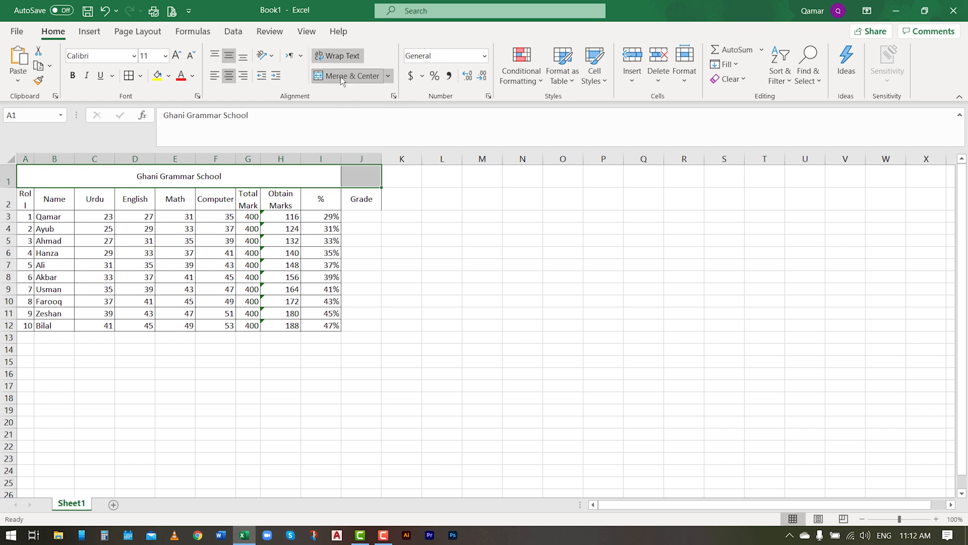
pyautogui.click(341, 78)
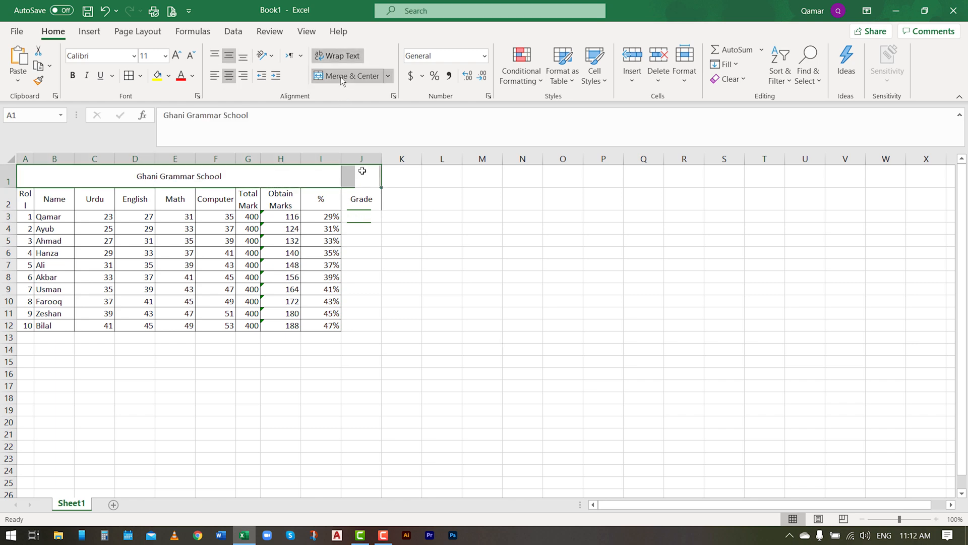
pyautogui.moveTo(363, 171); pyautogui.dragTo(358, 318)
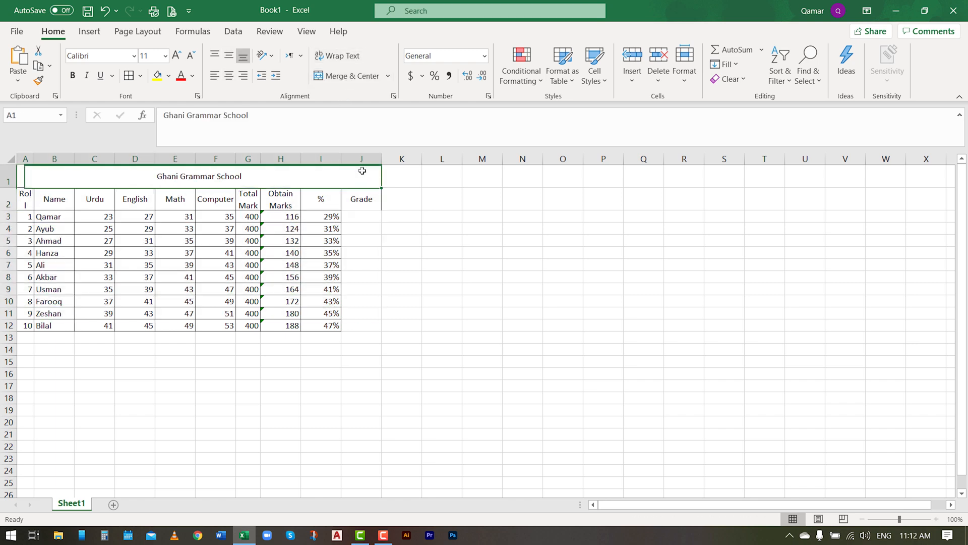
pyautogui.moveTo(362, 171); pyautogui.dragTo(361, 325)
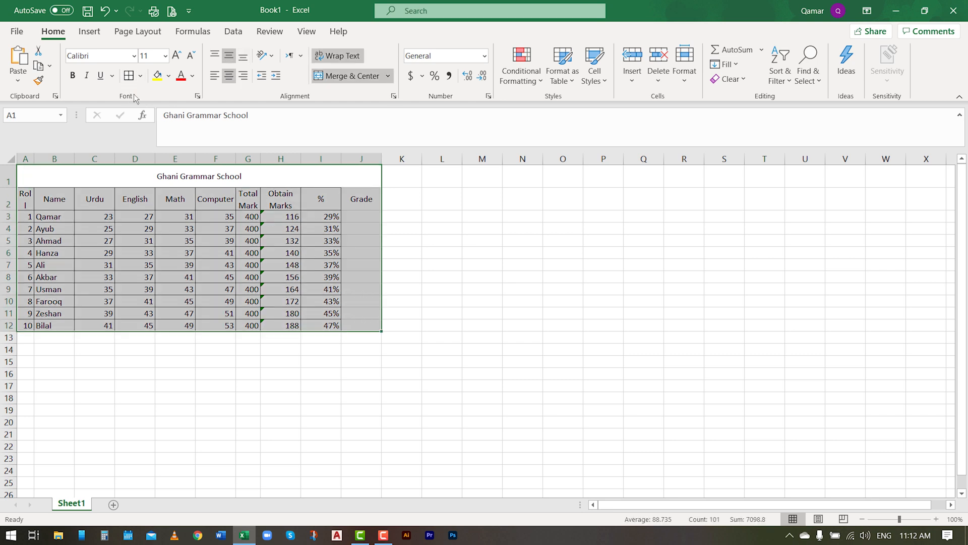
pyautogui.click(361, 217)
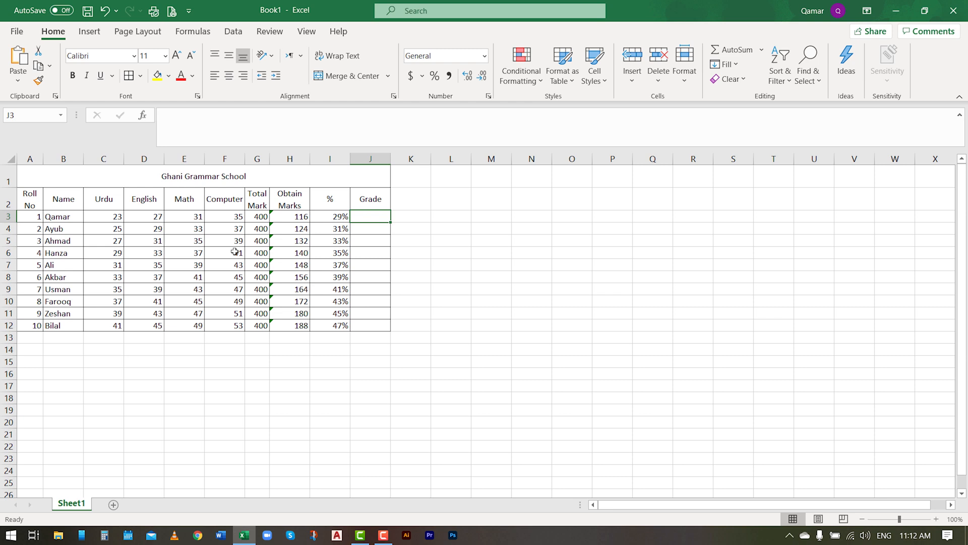
# Start an IF formula in cell M3 with the logical test I3>=23%
pyautogui.press('Right')
pyautogui.press('Right')
pyautogui.press('Right')
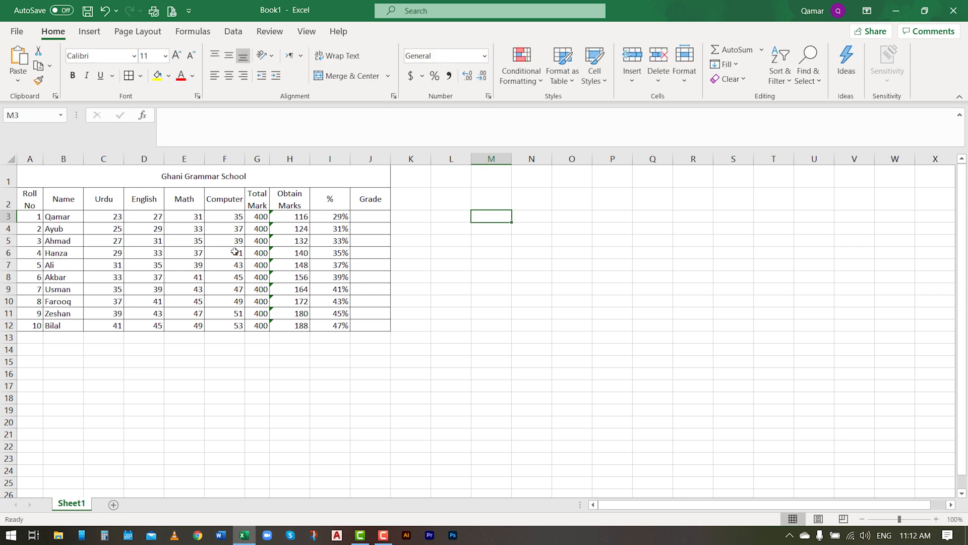
pyautogui.write('=IF(')
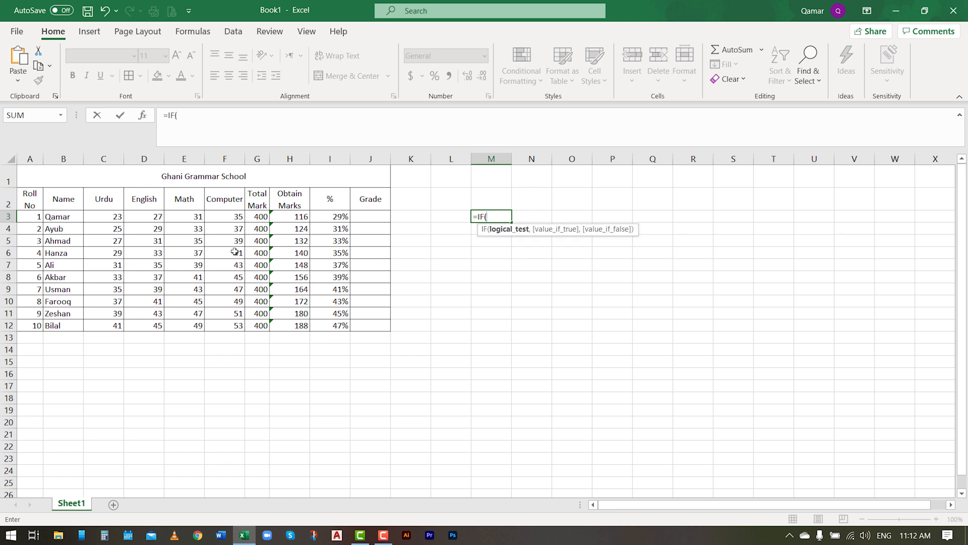
pyautogui.moveTo(547, 230); pyautogui.dragTo(621, 270)
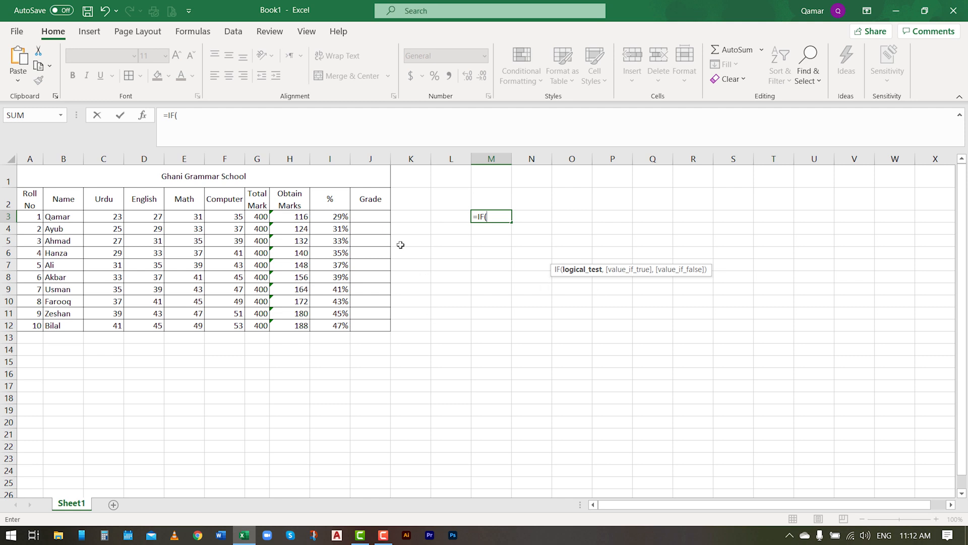
pyautogui.click(330, 216)
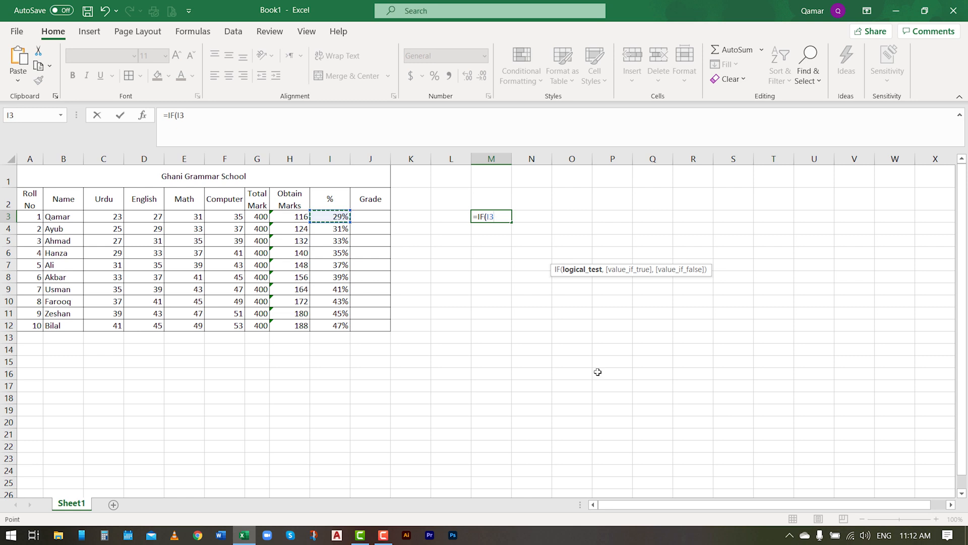
pyautogui.write('>=23%')
pyautogui.press('BackSpace')
pyautogui.write('%')
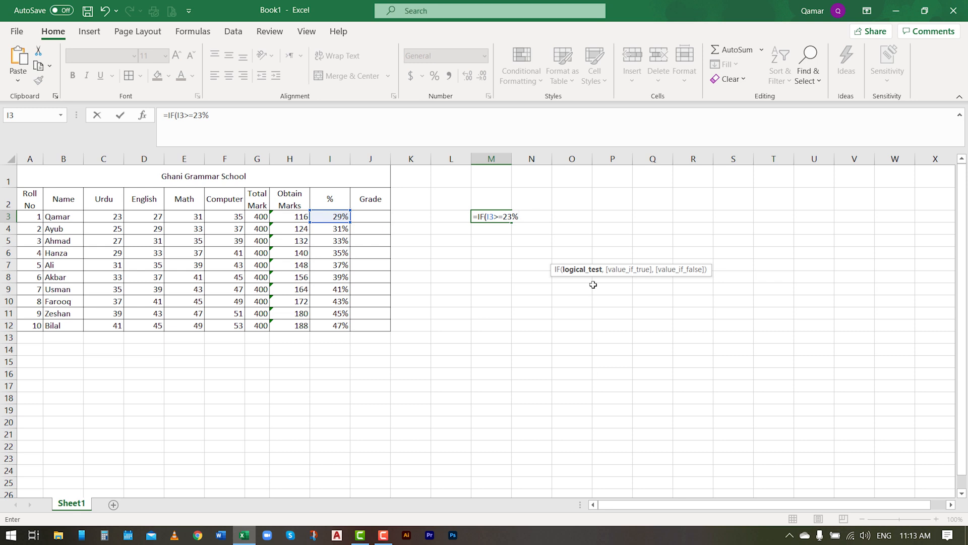
# Complete the M3 formula so it returns "Pass" when true and "Fail" when false
pyautogui.write(',"Pa')
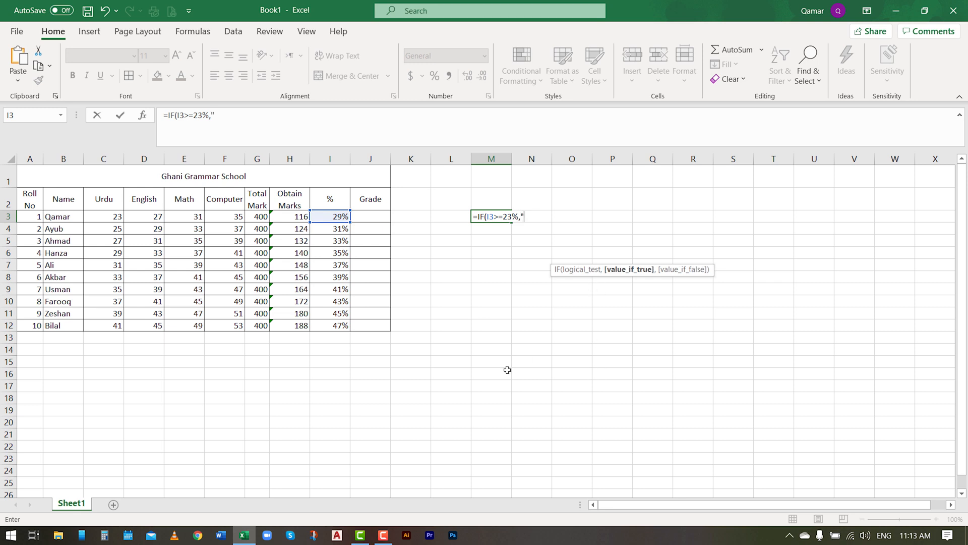
pyautogui.write('ss"')
pyautogui.write(',')
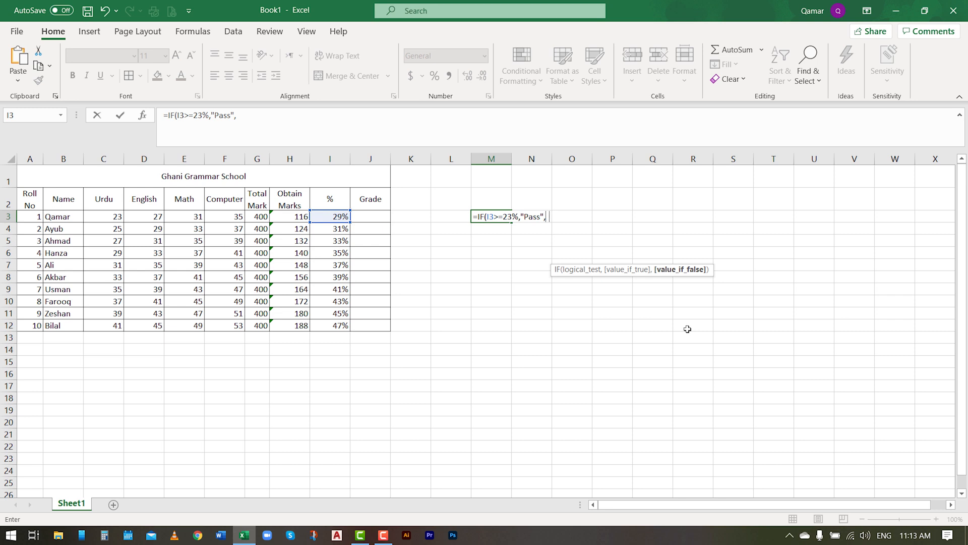
pyautogui.write('"Fail"')
pyautogui.press('Return')
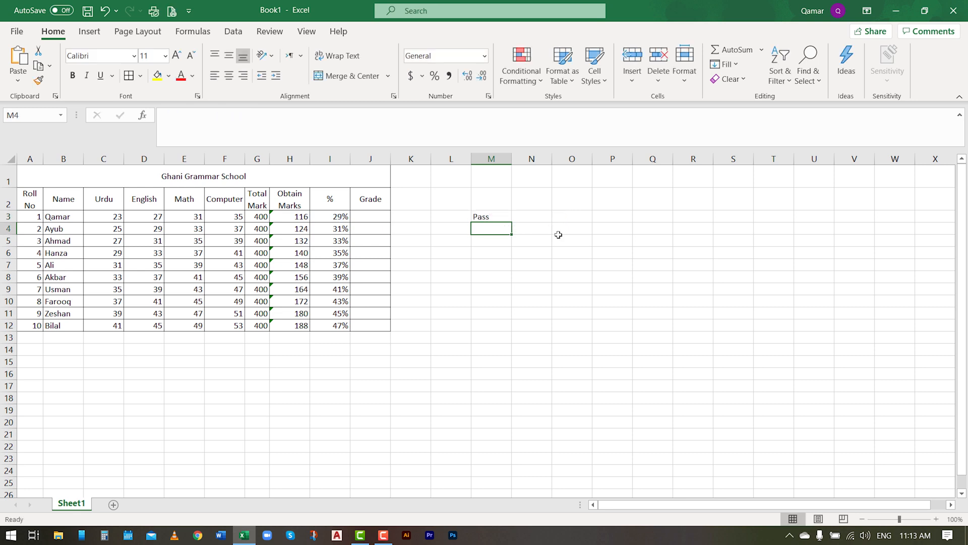
pyautogui.press('Up')
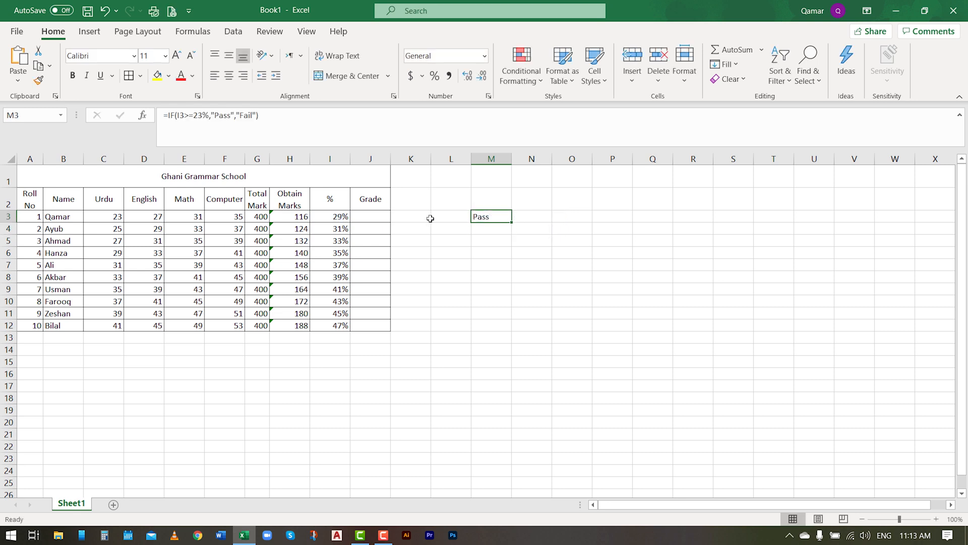
# Test the pass/fail formula by setting the English mark in D3 to 0 and then to 33
pyautogui.click(142, 220)
pyautogui.write('0')
pyautogui.press('Return')
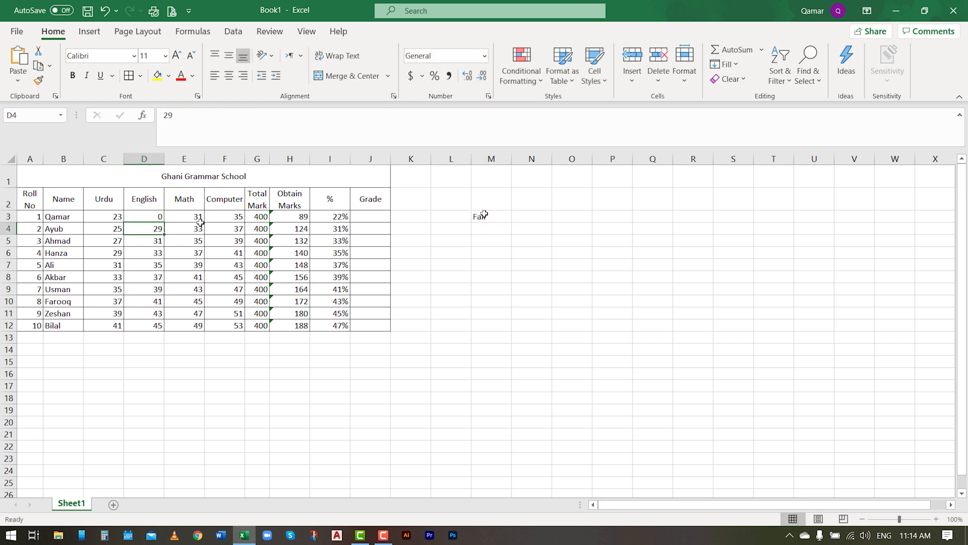
pyautogui.click(145, 218)
pyautogui.write('33')
pyautogui.press('Return')
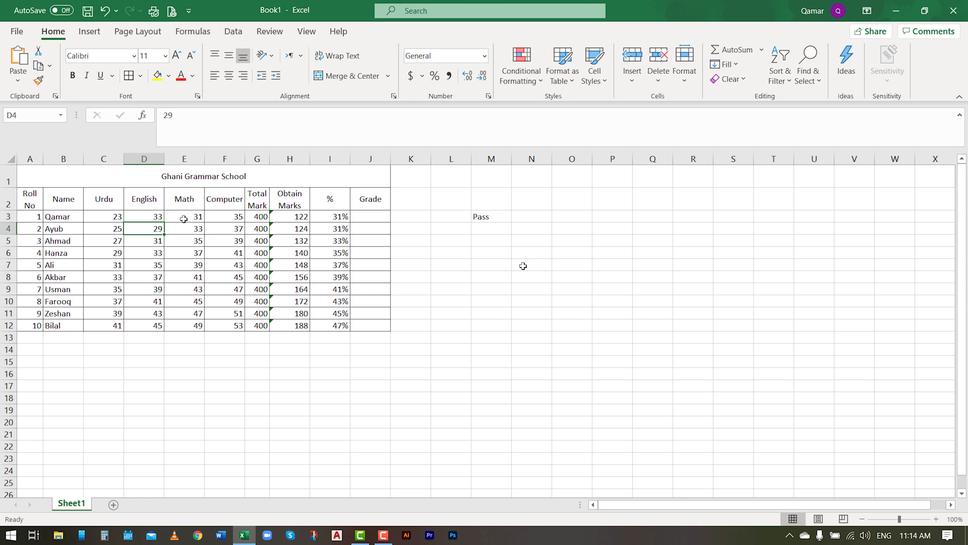
pyautogui.click(181, 217)
pyautogui.press('Down')
pyautogui.press('Left')
pyautogui.click(490, 225)
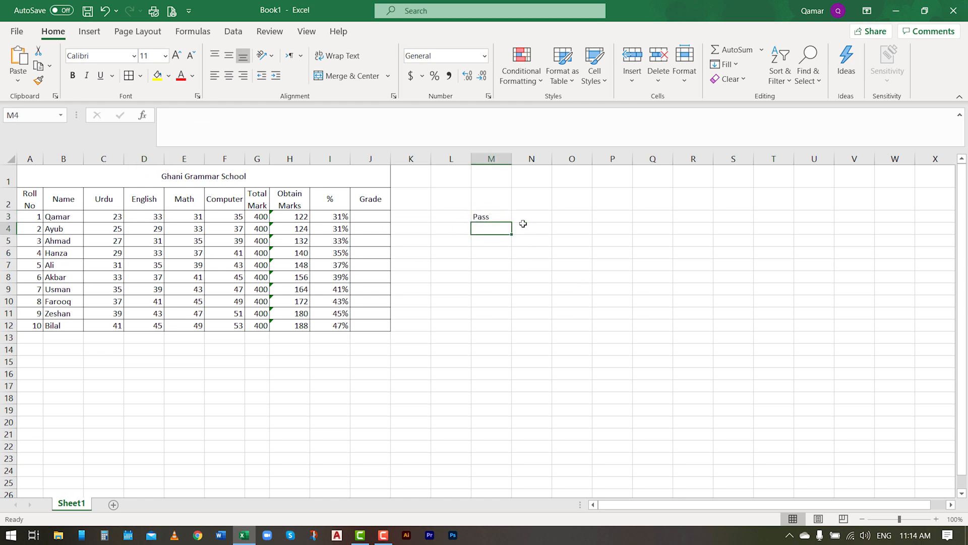
pyautogui.press('Up')
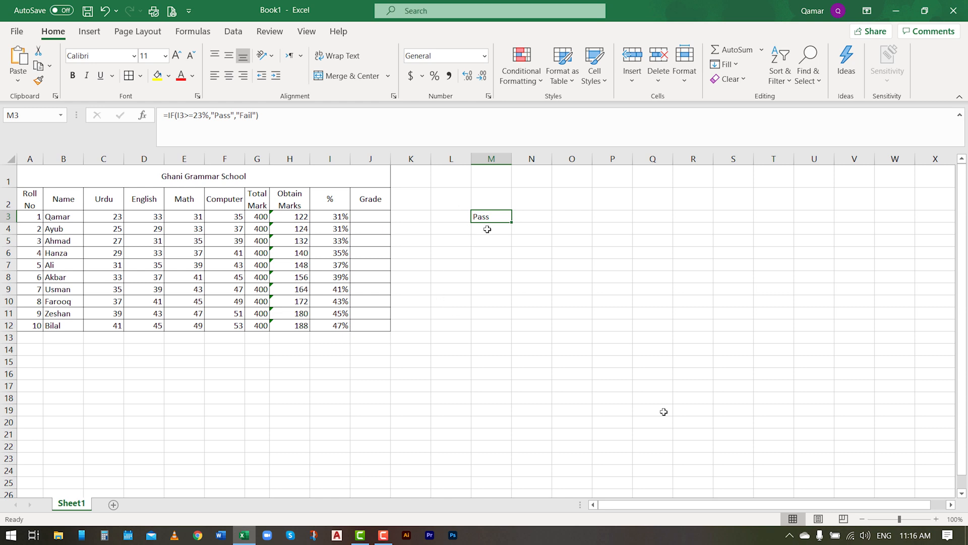
# Start an IF formula in Grade cell J3 that returns "A+" when I3>=90%
pyautogui.click(364, 216)
pyautogui.write('=')
pyautogui.press('Escape')
pyautogui.write('=i')
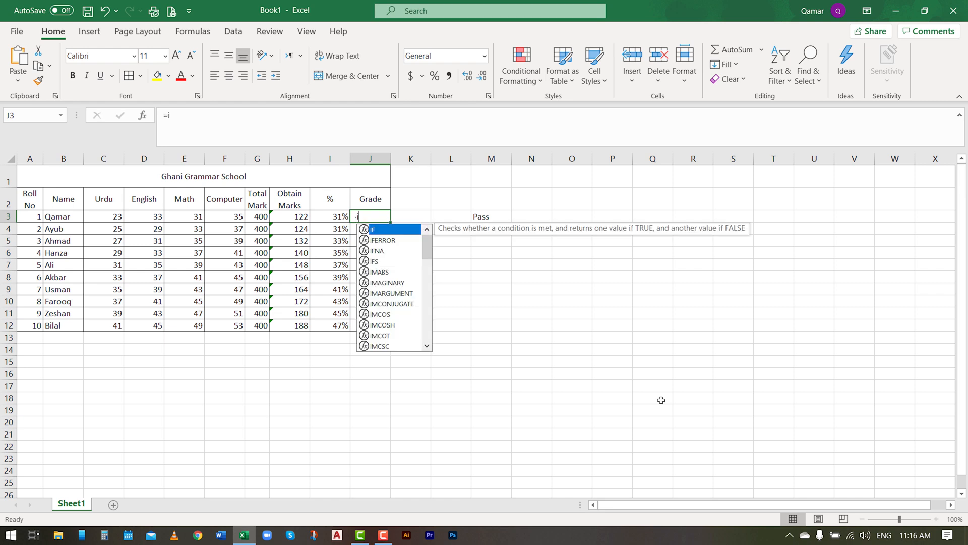
pyautogui.press('Escape')
pyautogui.write('=IF(')
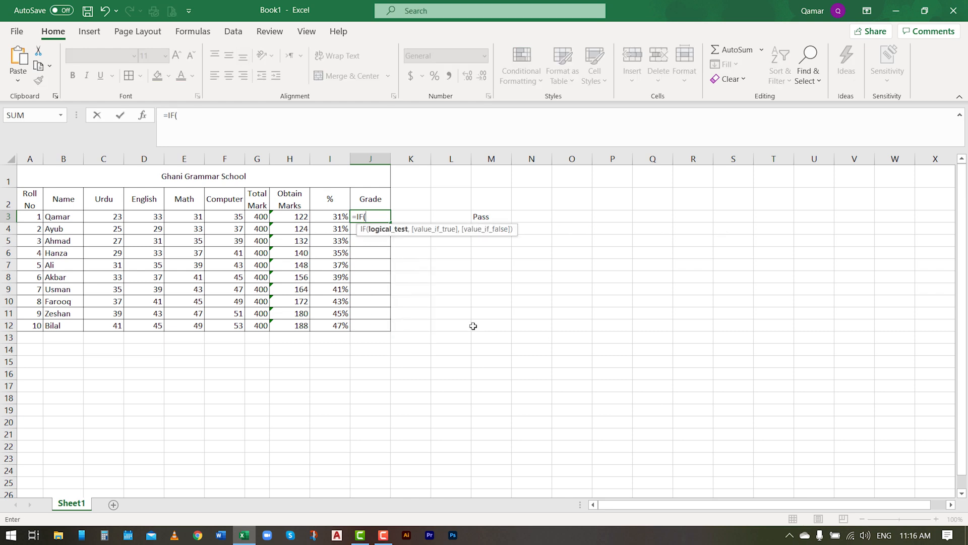
pyautogui.click(327, 220)
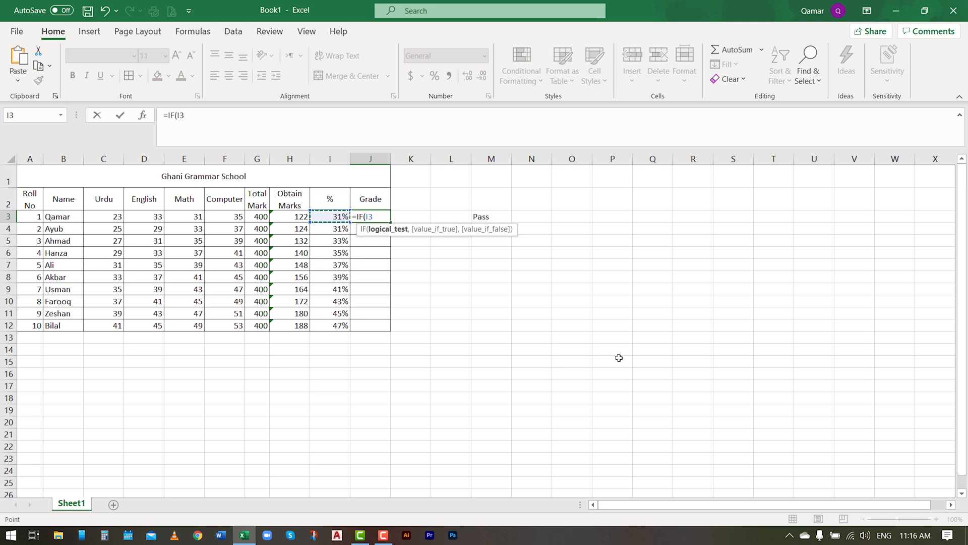
pyautogui.write('>=90%,')
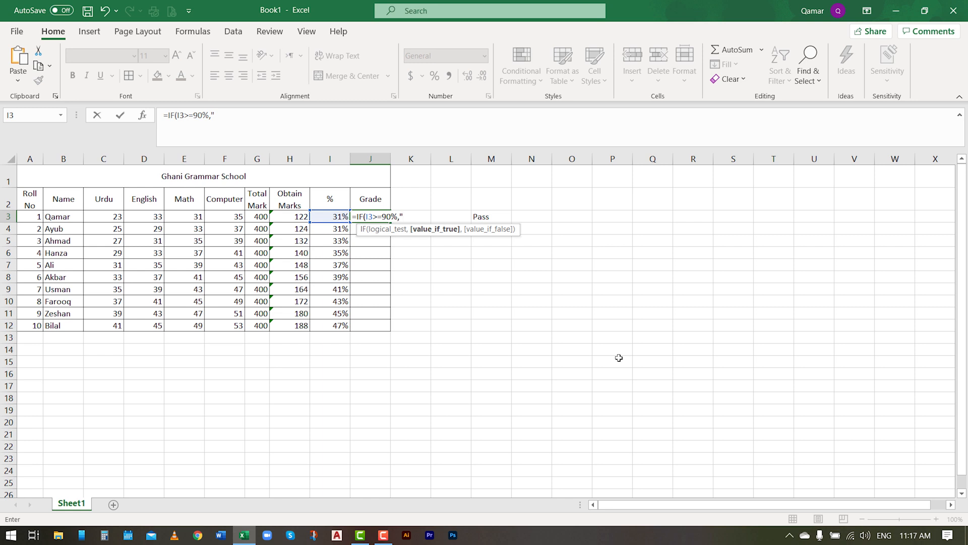
pyautogui.write('A+",')
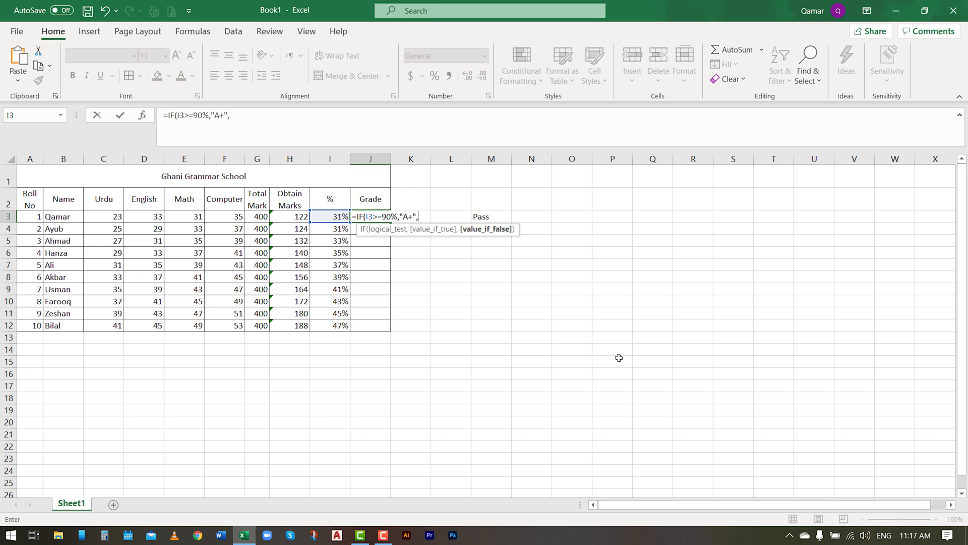
# Nest a second IF function as the value-if-false argument, with its test referring to cell I3
pyautogui.write('i')
pyautogui.press('BackSpace')
pyautogui.write('if')
pyautogui.press('BackSpace')
pyautogui.press('BackSpace')
pyautogui.write('IF(')
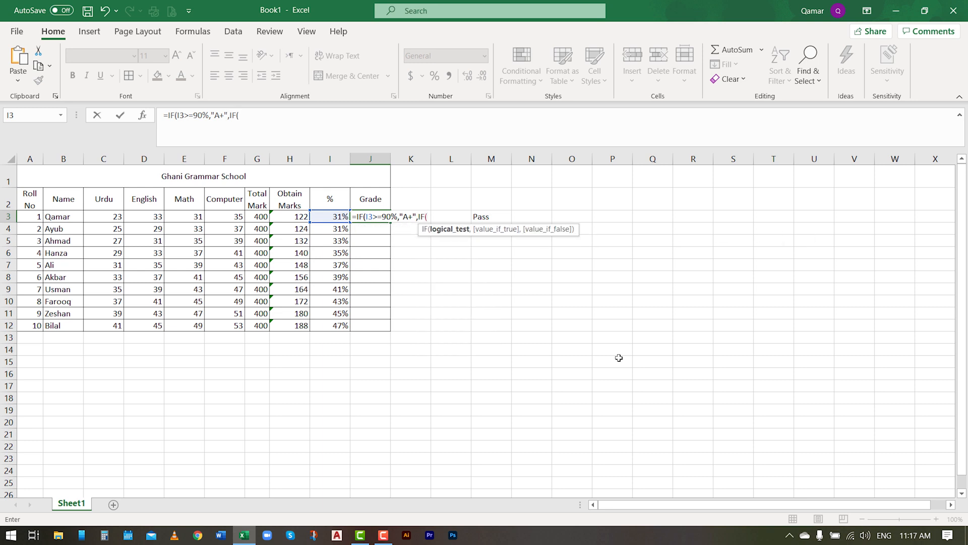
pyautogui.click(334, 217)
pyautogui.press('BackSpace')
pyautogui.click(334, 217)
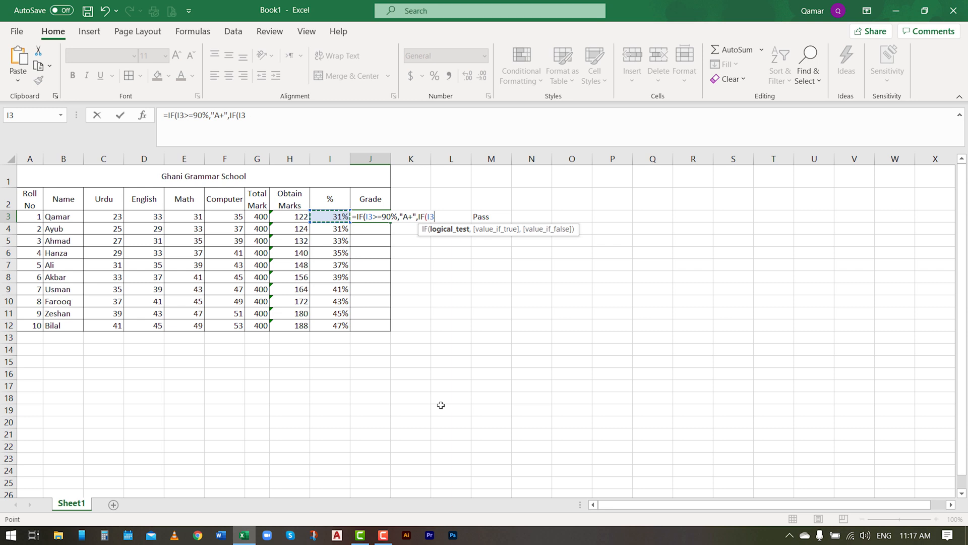
# Set the second IF's condition to >=80% and its true value to "A", ready for another argument
pyautogui.write('>=8')
pyautogui.press('BackSpace')
pyautogui.press('BackSpace')
pyautogui.write('=80%,')
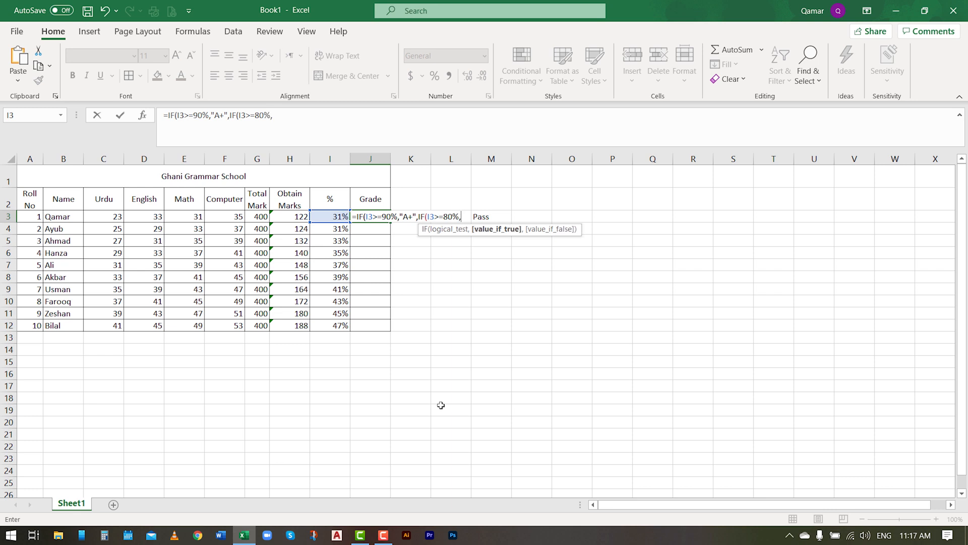
pyautogui.write('"')
pyautogui.write('A",if')
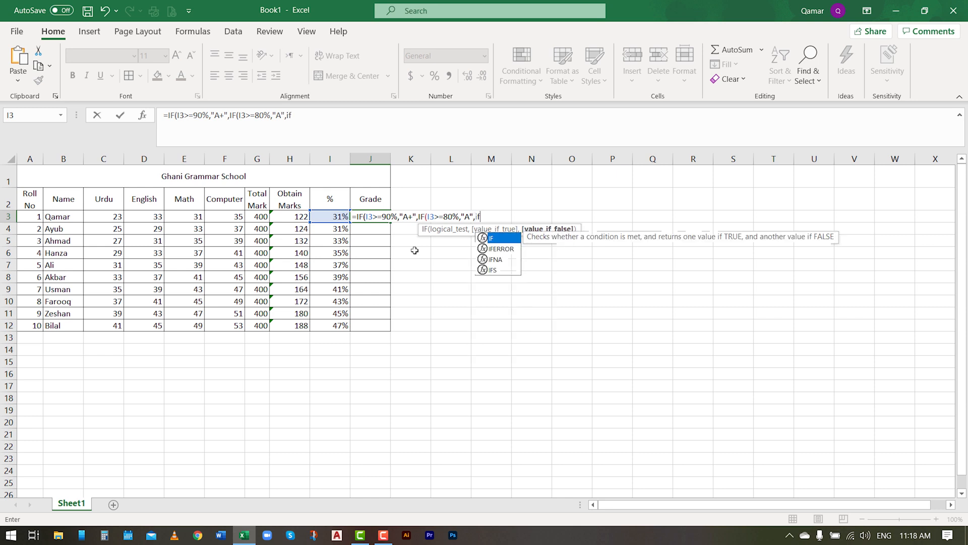
pyautogui.write(',')
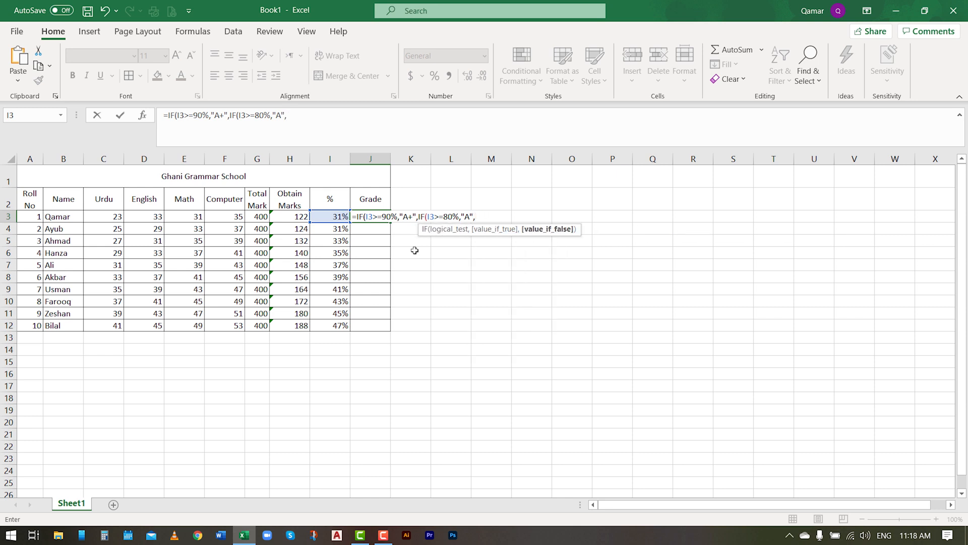
# Nest a third IF function in the J3 formula that returns "B" when I3>=60%
pyautogui.write('IF(')
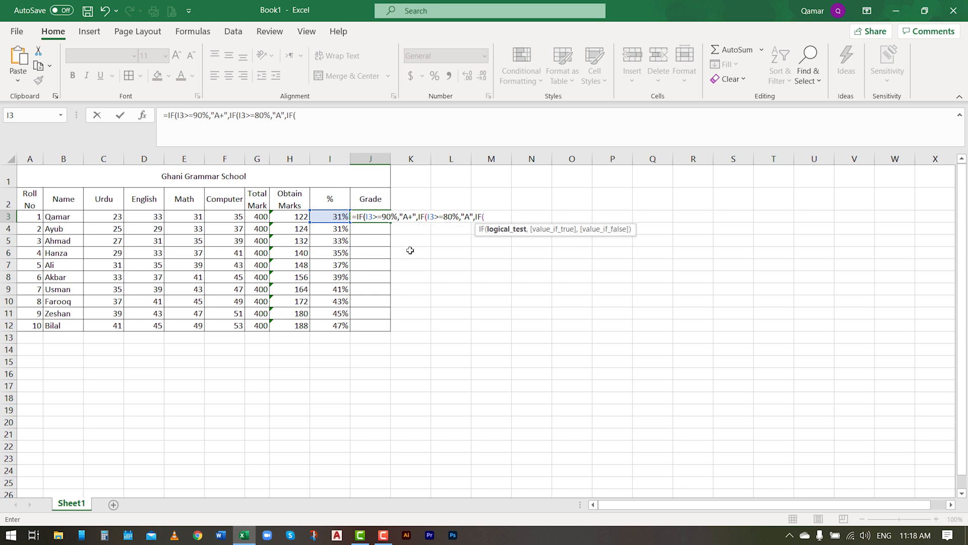
pyautogui.click(321, 215)
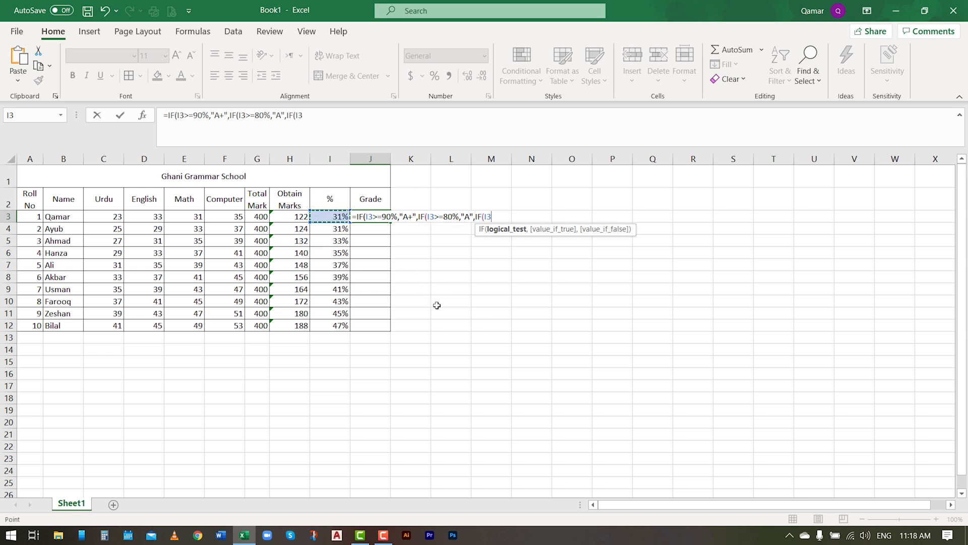
pyautogui.write('>=60%,')
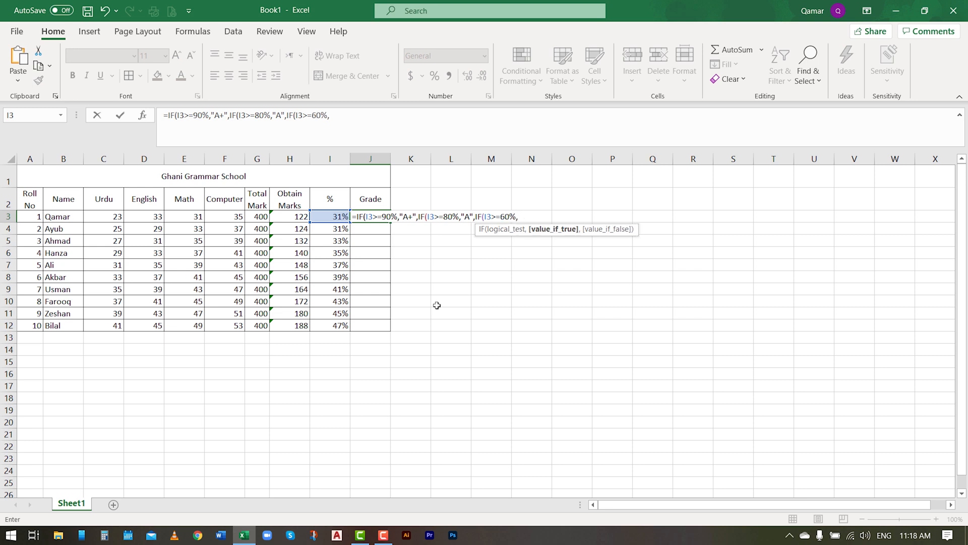
pyautogui.write('"')
pyautogui.write('"')
pyautogui.write('B"')
pyautogui.write(',')
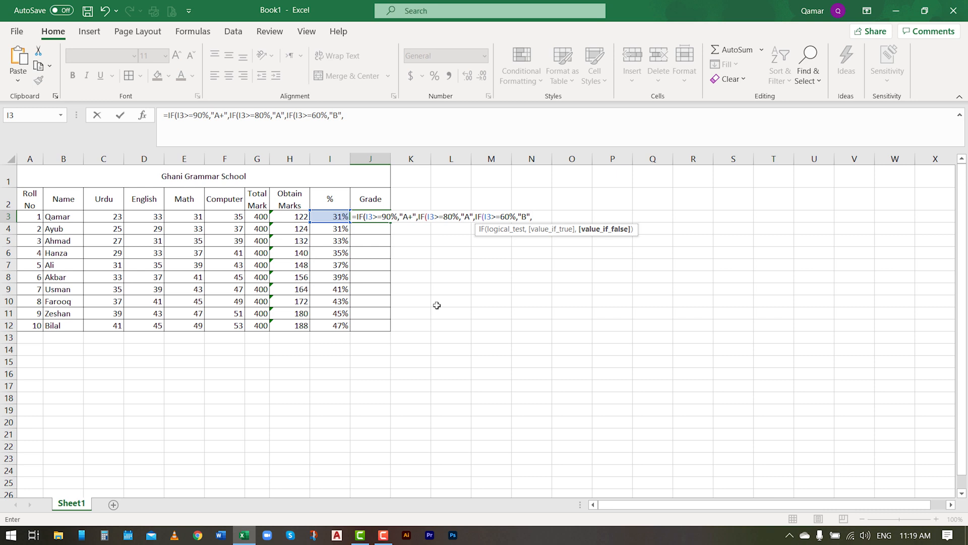
# Nest a fourth IF function in the J3 formula that returns "C" when I3>=50%
pyautogui.write('if')
pyautogui.press('BackSpace')
pyautogui.press('BackSpace')
pyautogui.write('if')
pyautogui.press('BackSpace')
pyautogui.press('BackSpace')
pyautogui.write('if')
pyautogui.press('Tab')
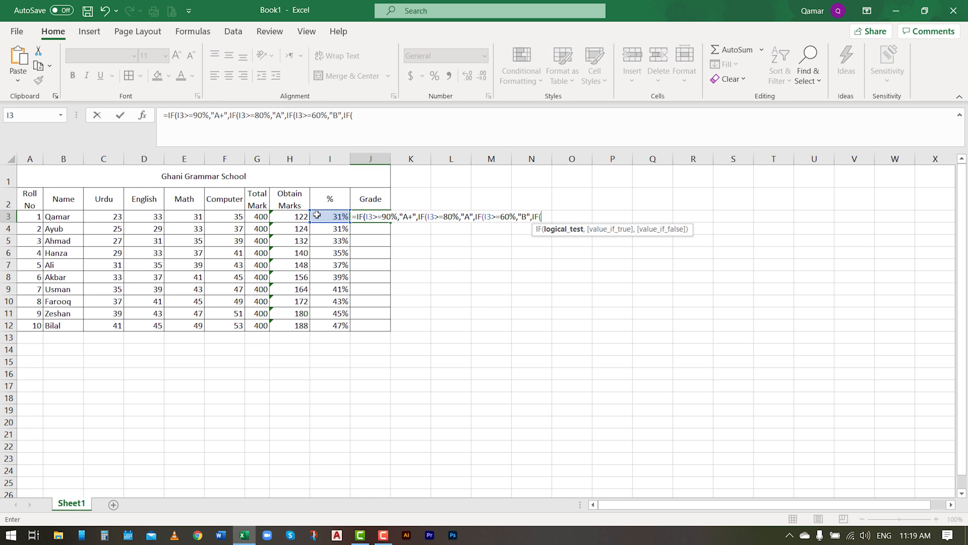
pyautogui.press('Left')
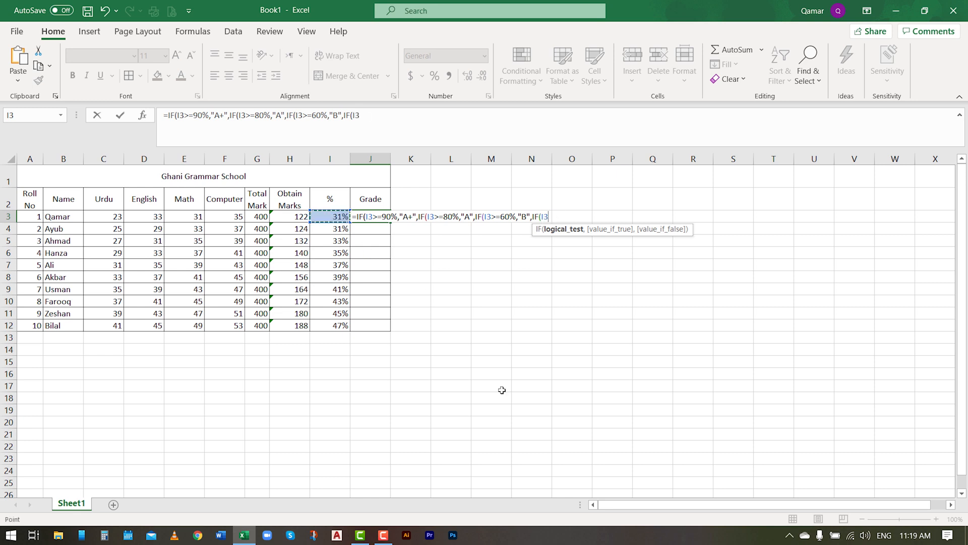
pyautogui.write('>=50%,"')
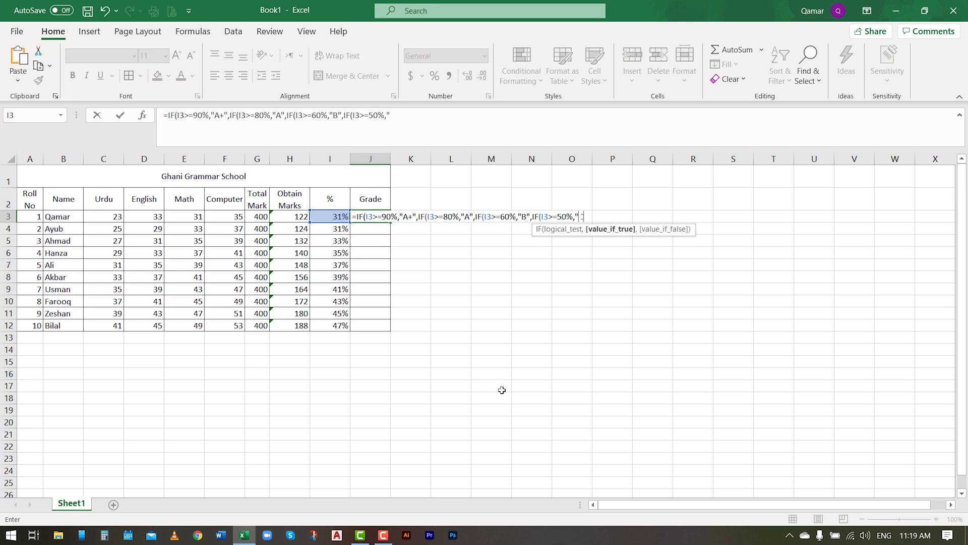
pyautogui.write('C",')
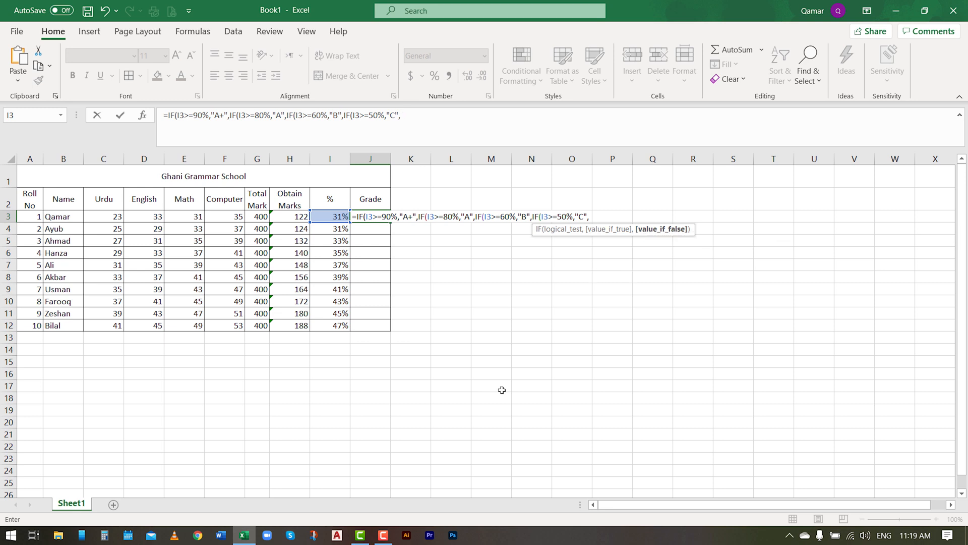
# Nest a fifth IF function in the J3 formula that returns "D" when I3>=40%
pyautogui.write('IF(')
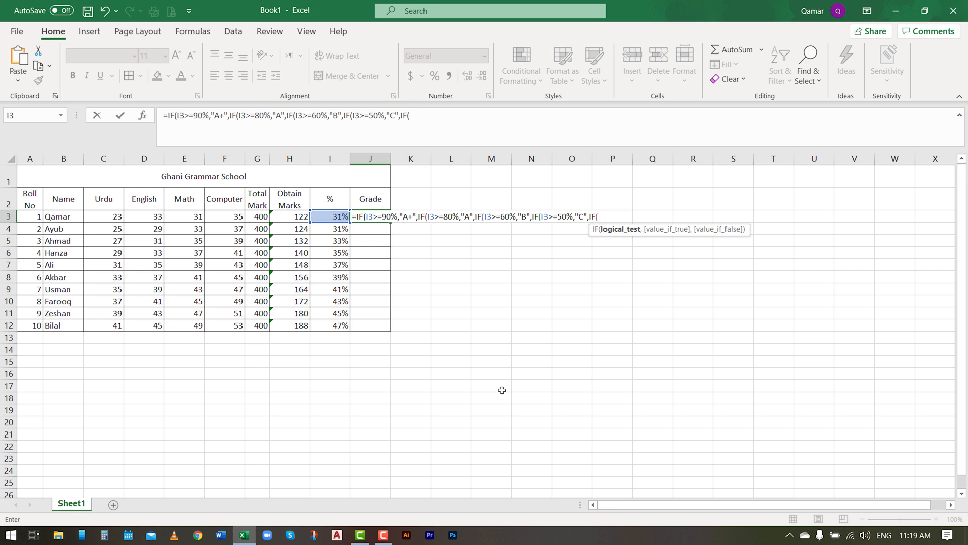
pyautogui.write('i3>=40%,"')
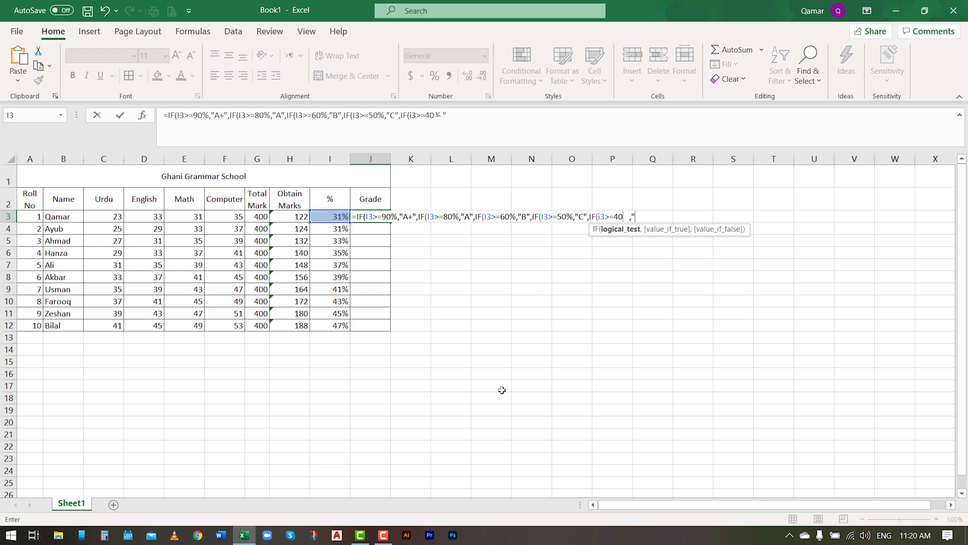
pyautogui.write('D"')
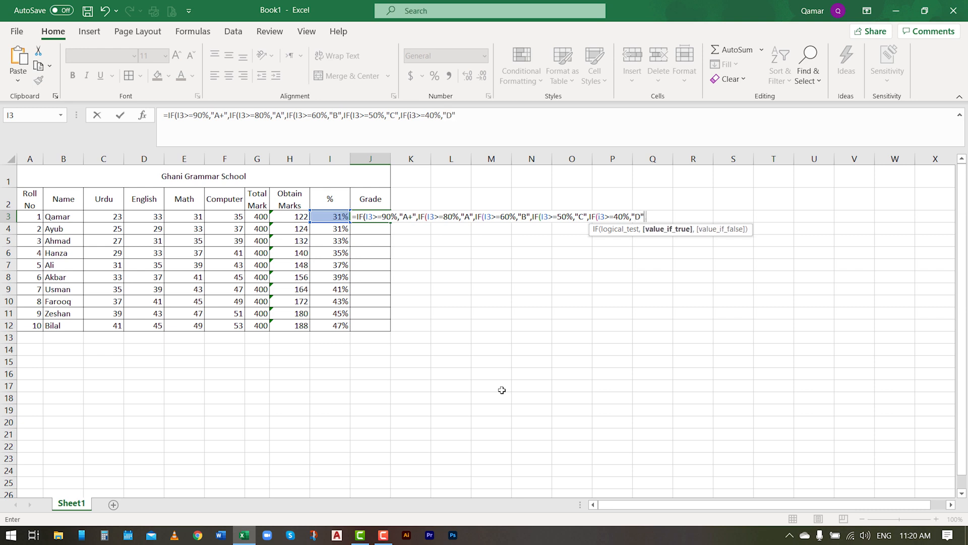
# Nest a sixth IF function in the J3 formula that returns "E" when I3>=33%
pyautogui.write(',IF(')
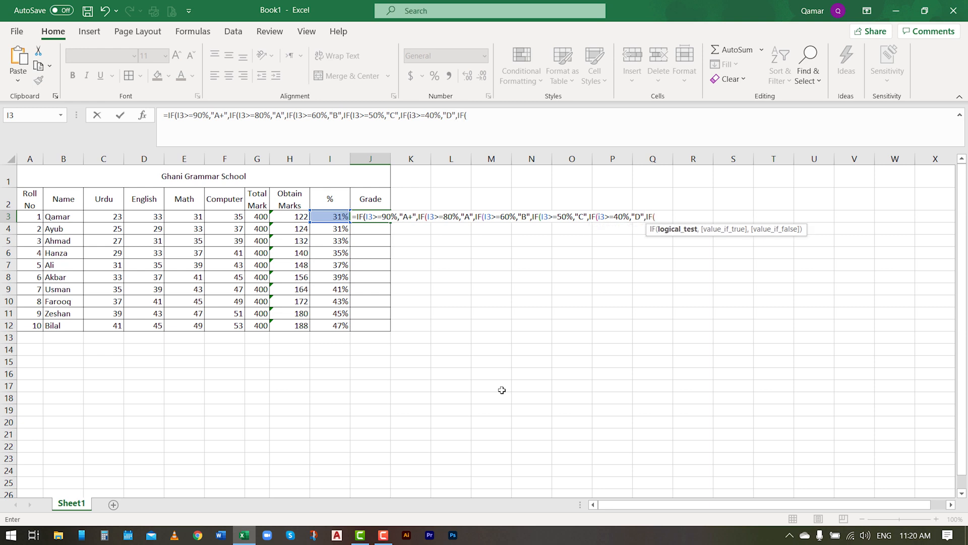
pyautogui.write('i3>=33%,')
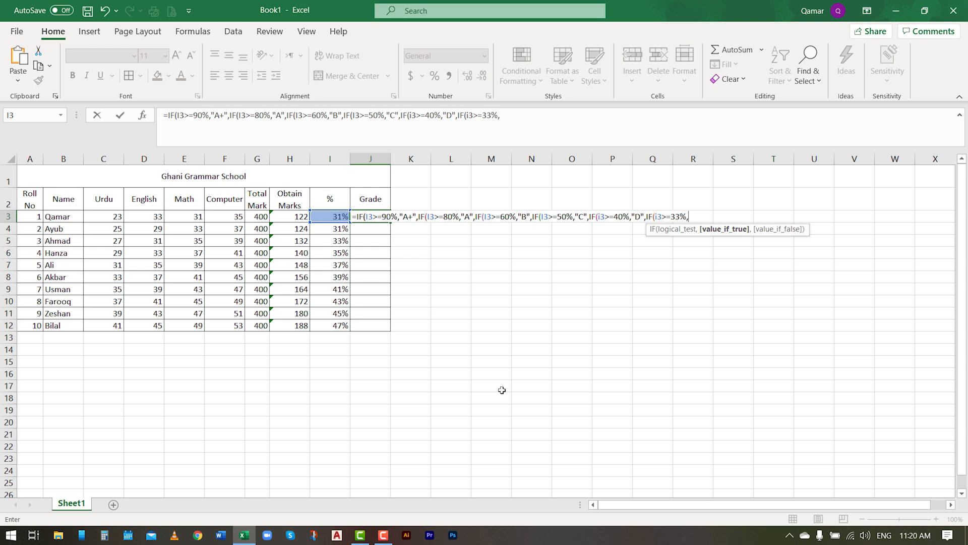
pyautogui.write('"E",')
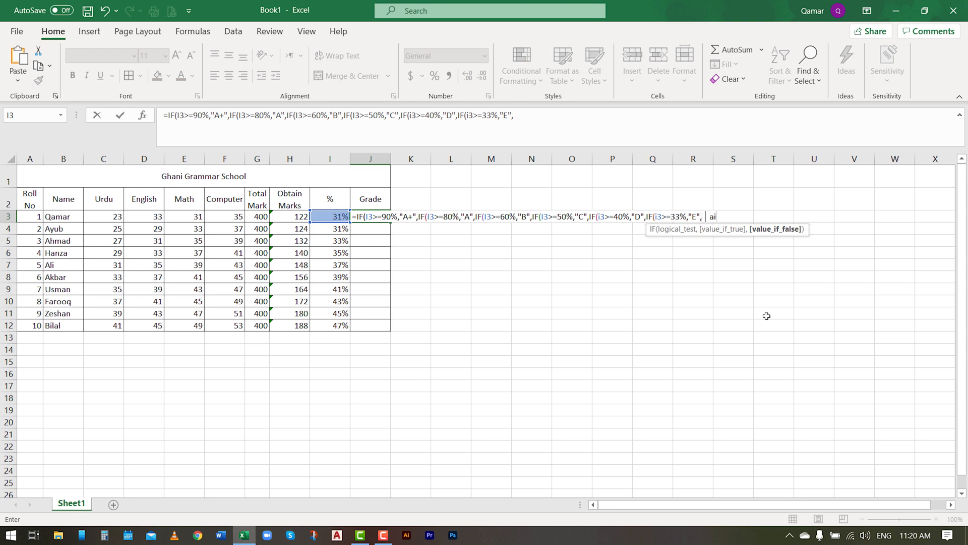
# Complete the nested J3 formula with "Fail" as the final false value and fill it down through J12
pyautogui.write('"Fail')
pyautogui.write(')))')
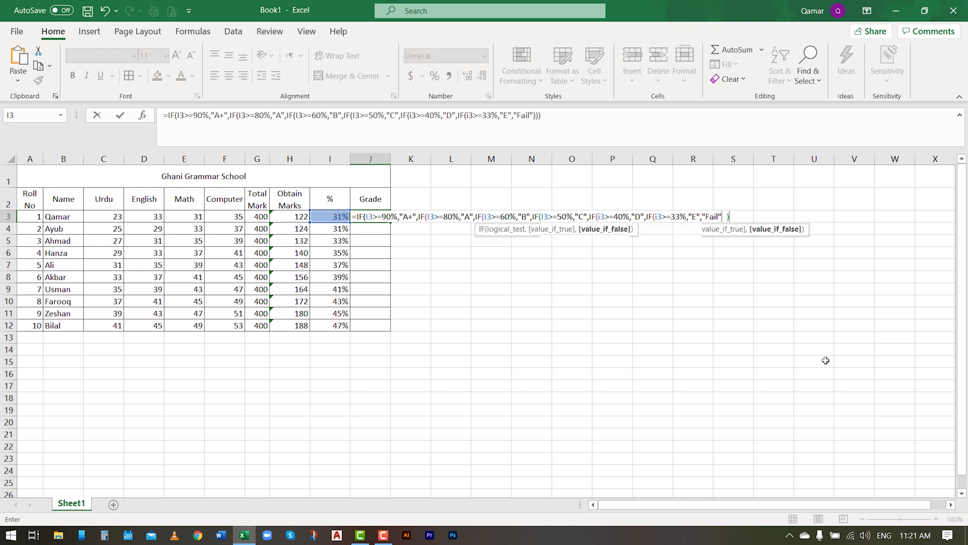
pyautogui.write('))')
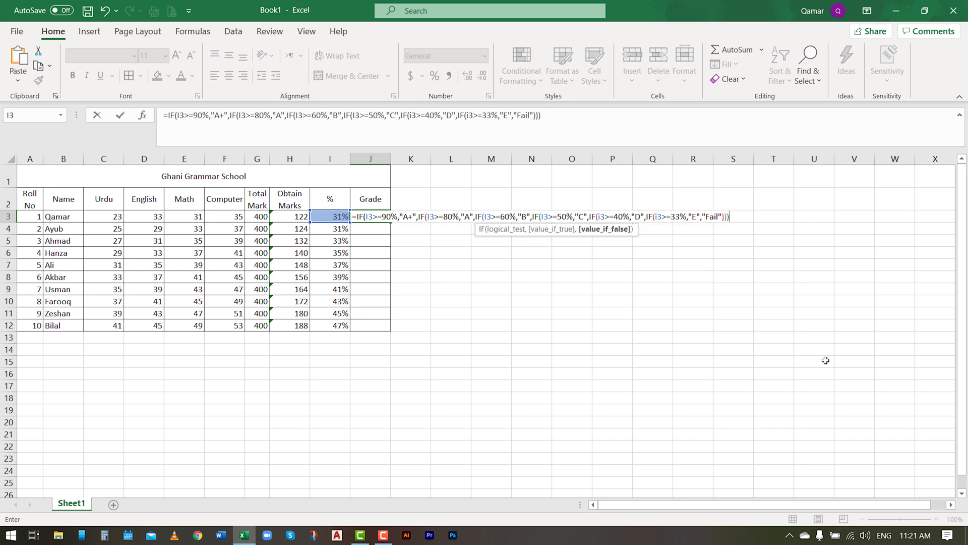
pyautogui.write(')')
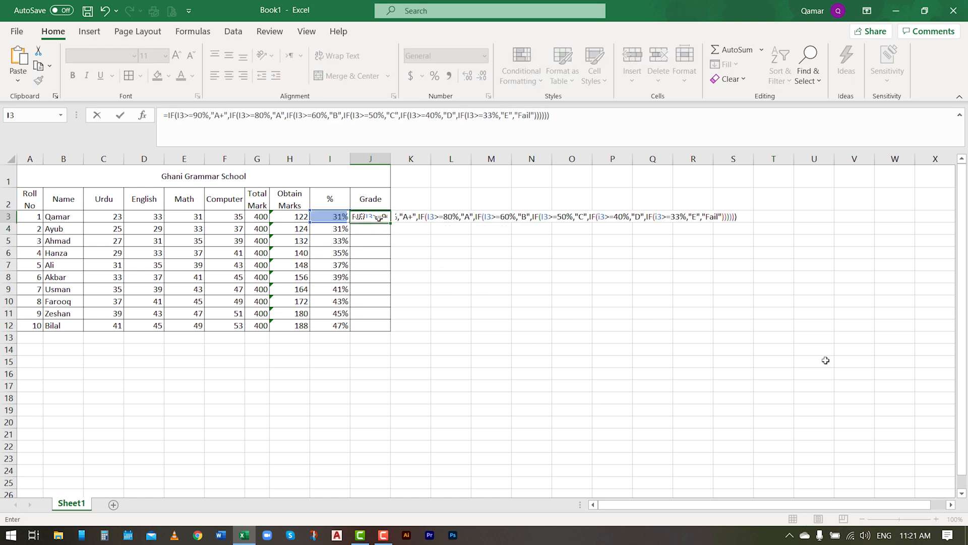
pyautogui.hotkey('ctrl', 'Return')
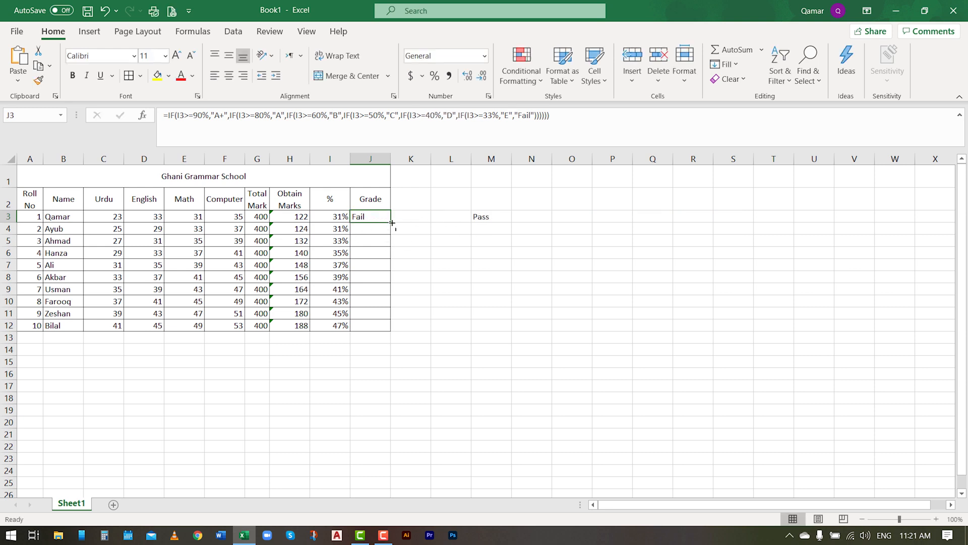
pyautogui.moveTo(391, 222); pyautogui.dragTo(394, 332)
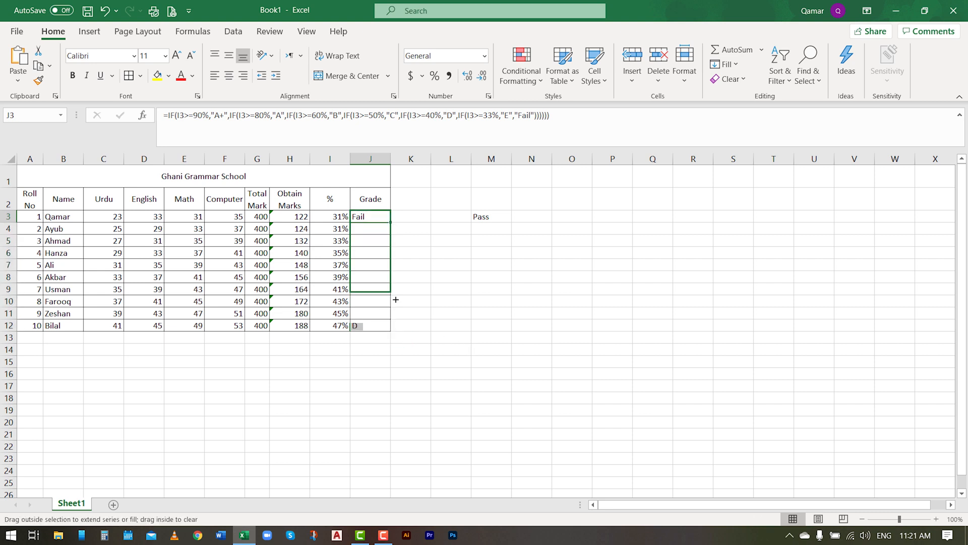
# Set the Urdu, English, Math and Computer marks in row 6 to 100 each to test the grade formula
pyautogui.click(122, 255)
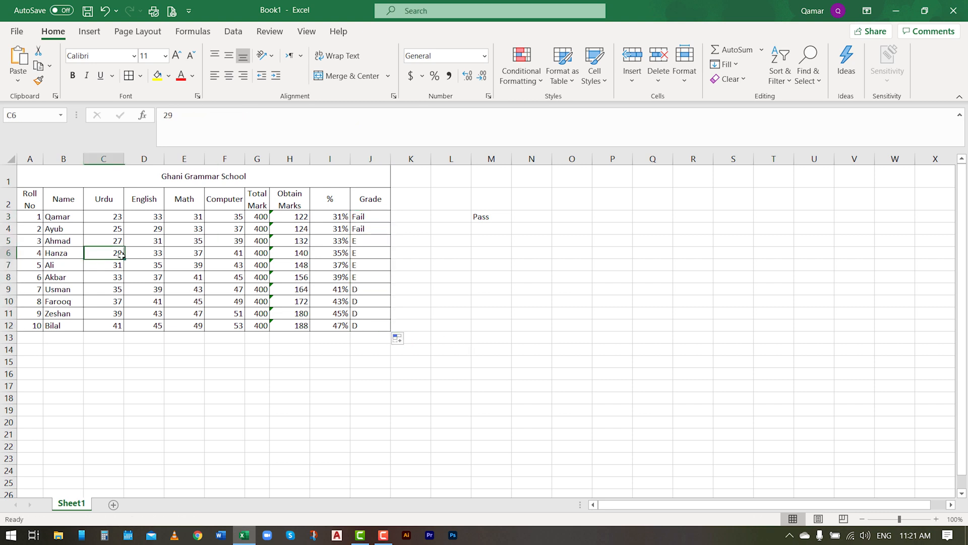
pyautogui.write('100')
pyautogui.press('Tab')
pyautogui.write('100')
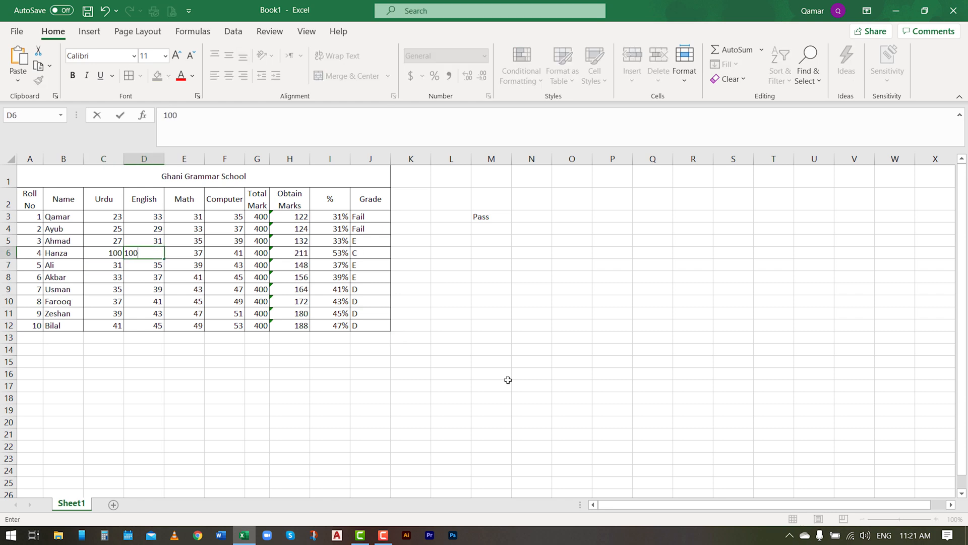
pyautogui.press('Return')
pyautogui.hotkey('ctrl', 'z')
pyautogui.write('100')
pyautogui.press('Tab')
pyautogui.hotkey('ctrl', 'z')
pyautogui.write('100')
pyautogui.press('Tab')
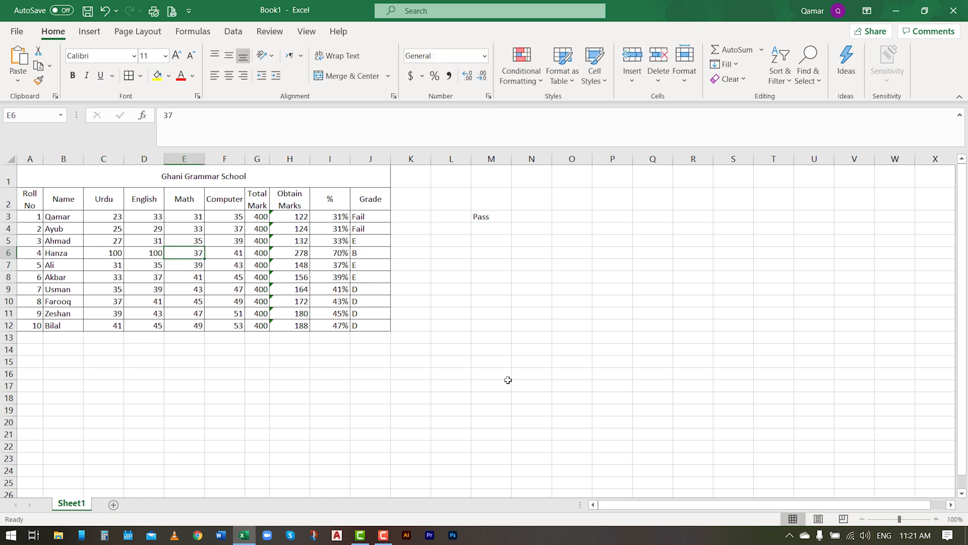
pyautogui.write('100')
pyautogui.press('Escape')
pyautogui.write('100')
pyautogui.press('Return')
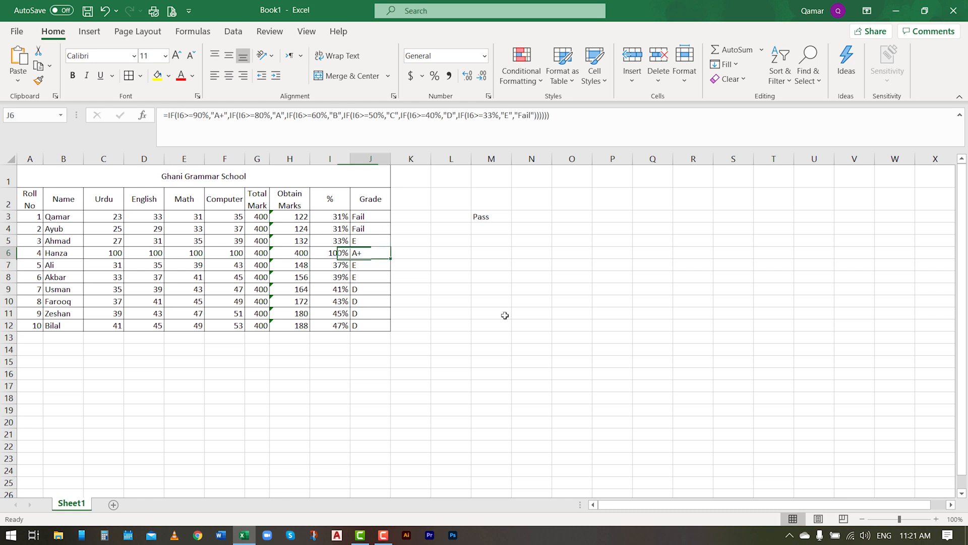
# Delete the Pass/Fail IF formula from cell M3
pyautogui.click(500, 313)
pyautogui.click(377, 252)
pyautogui.click(492, 216)
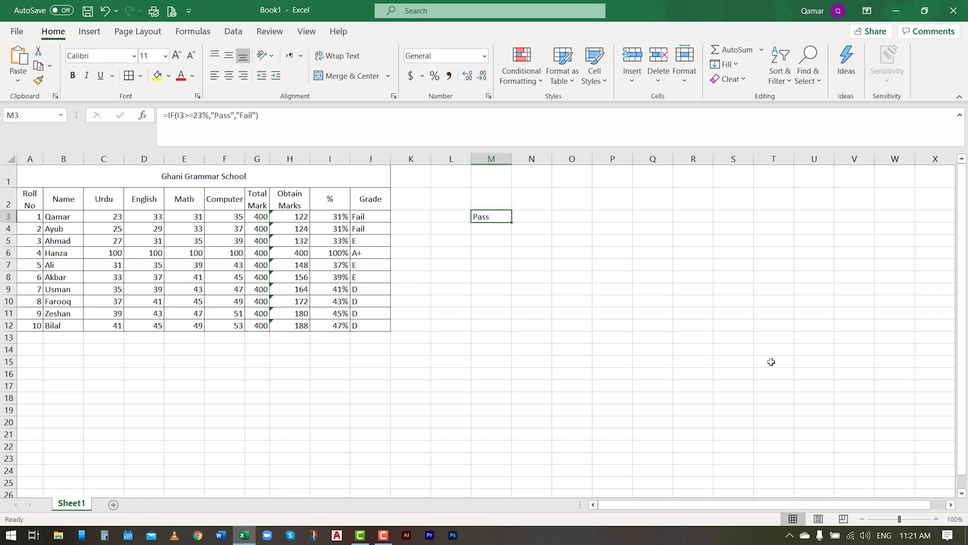
pyautogui.press('Delete')
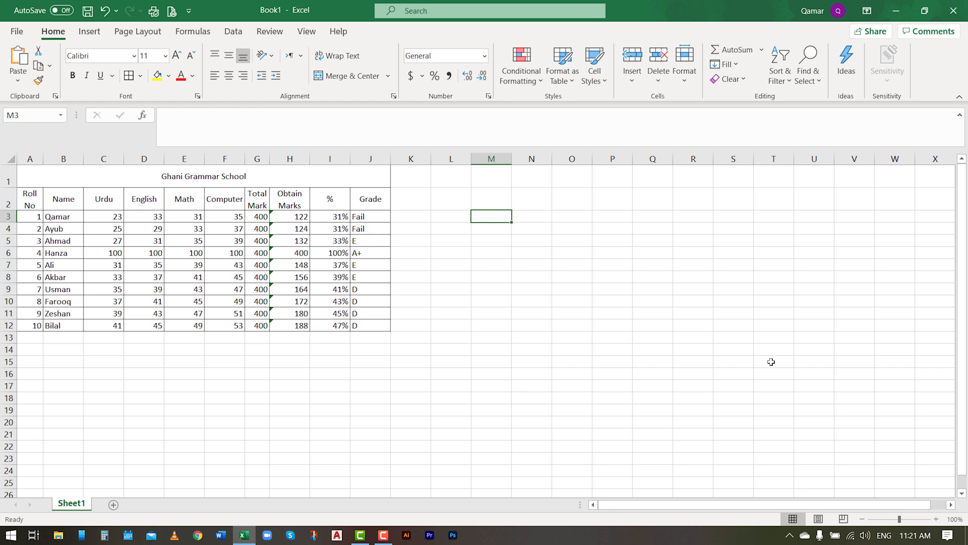